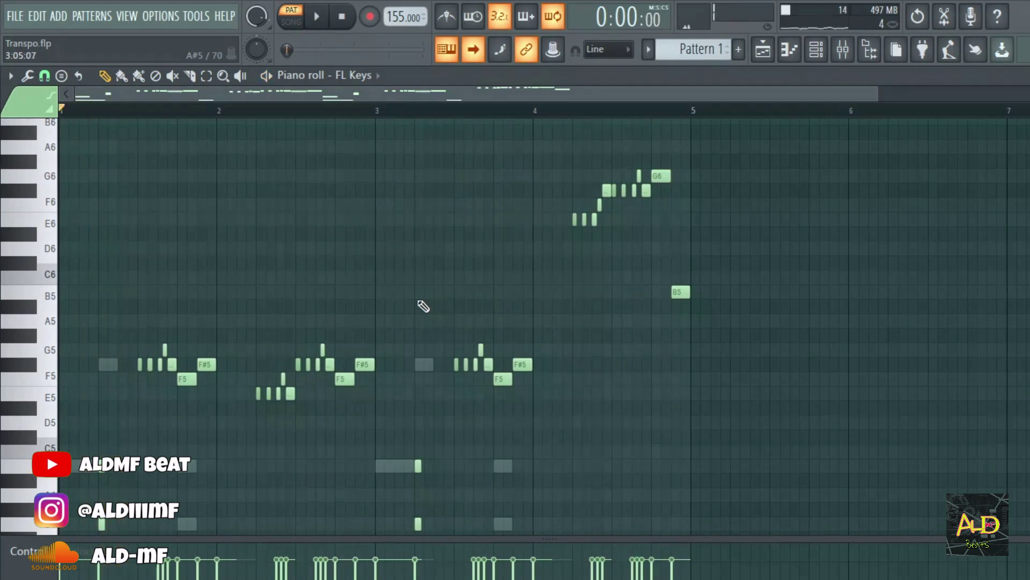
Step: Mute the FL Keys channel, unmute the Kontakt channel and inspect its loaded Solo Cello instrument
key("F7")
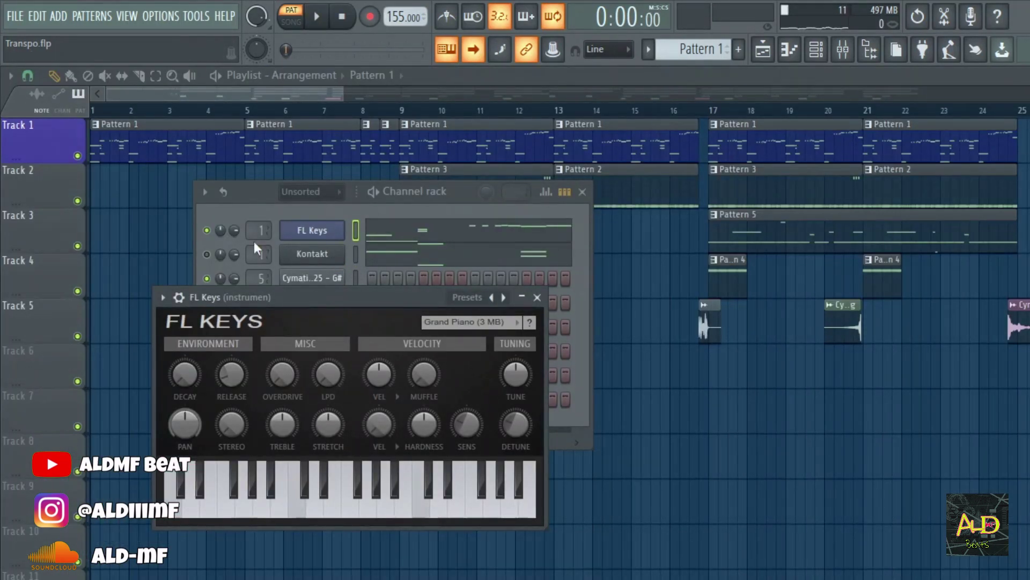
left_click(207, 231)
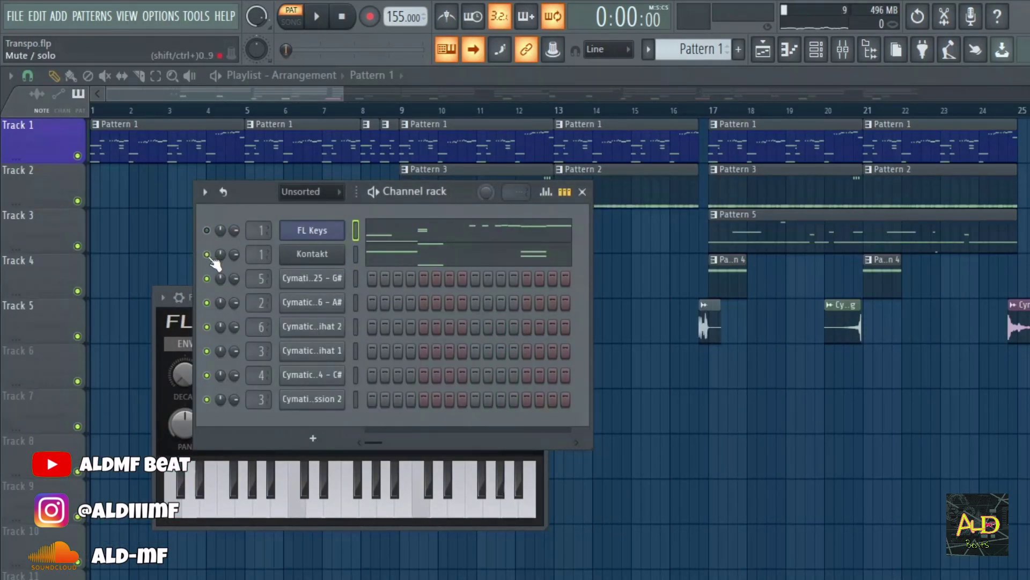
left_click(307, 257)
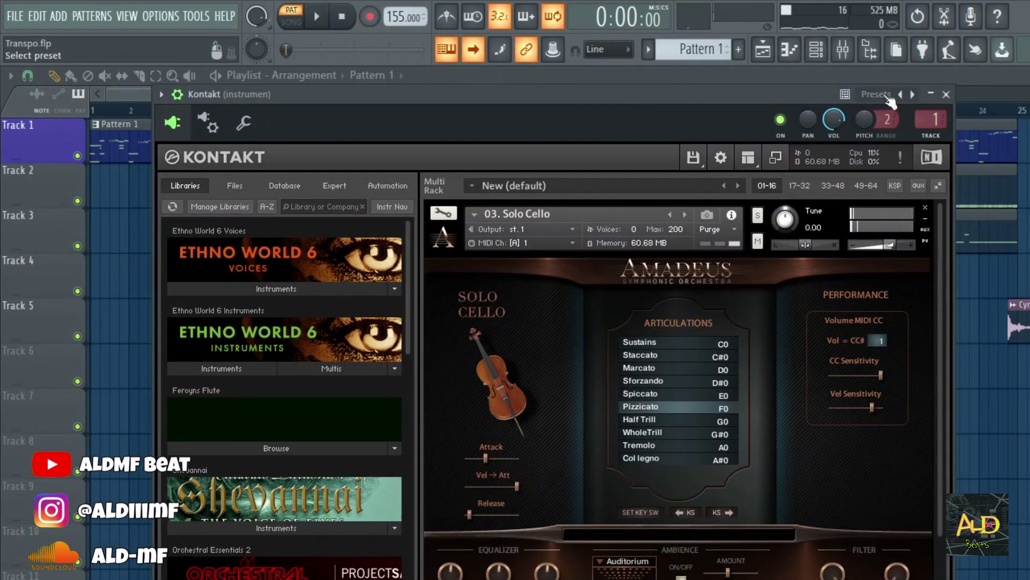
left_click(946, 94)
Step: Examine the Kontakt notes of Pattern 1 in the piano roll and play the pattern to hear them
left_click(544, 263)
scroll(447, 322, "down", 5)
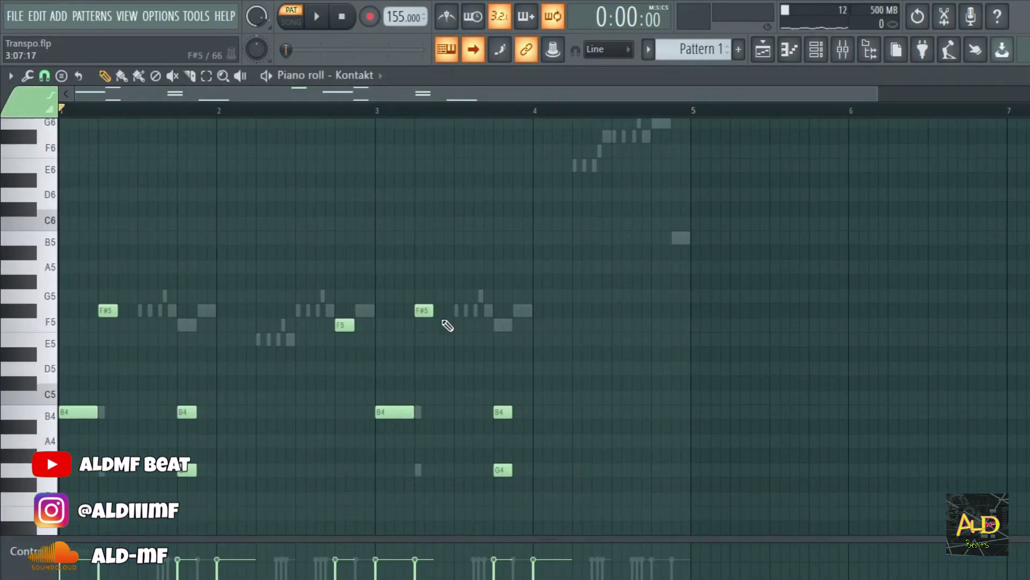
scroll(579, 317, "up", 3)
scroll(579, 316, "up", 2)
scroll(578, 317, "down", 4)
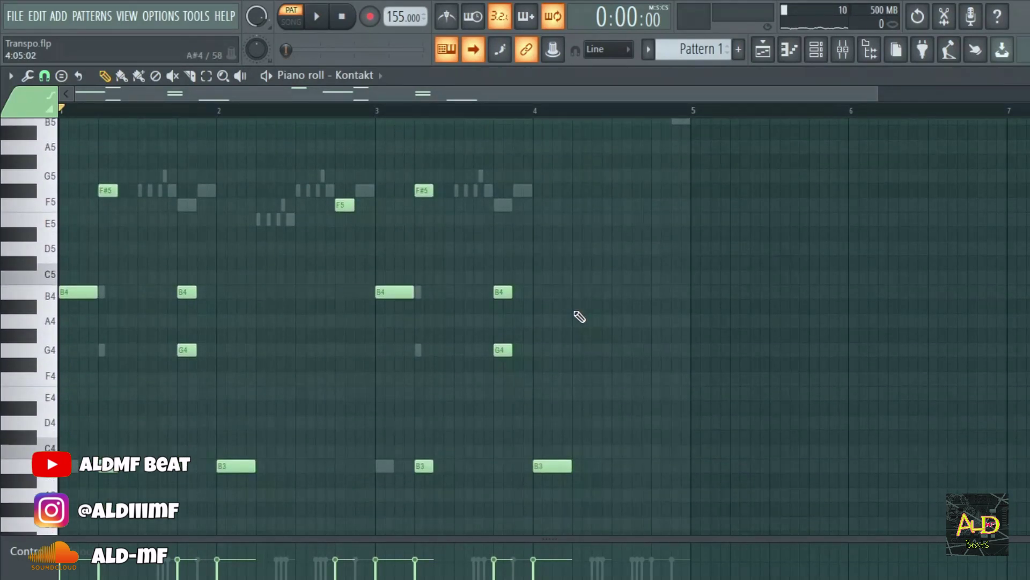
key("space")
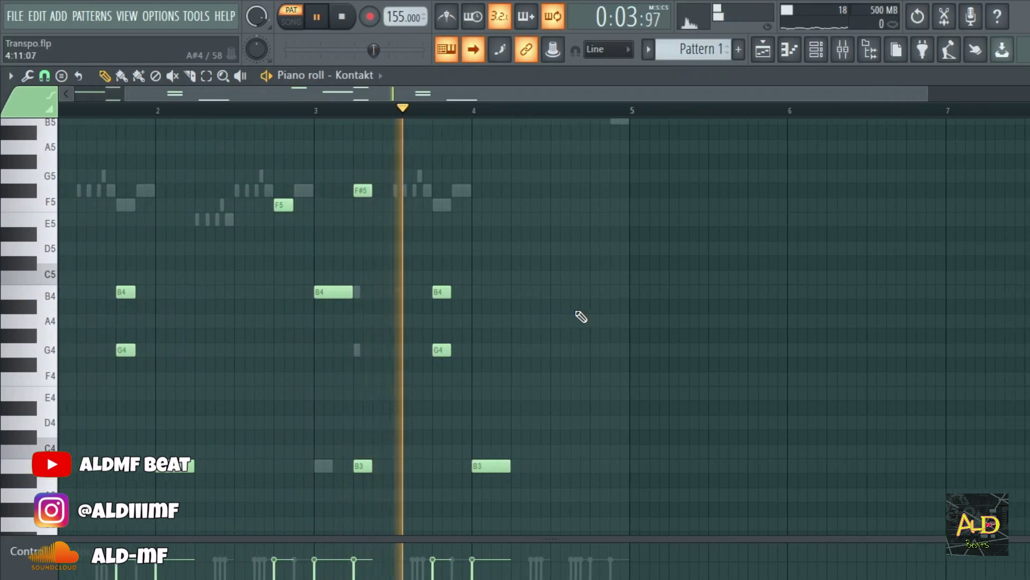
scroll(593, 317, "up", 1)
key("space")
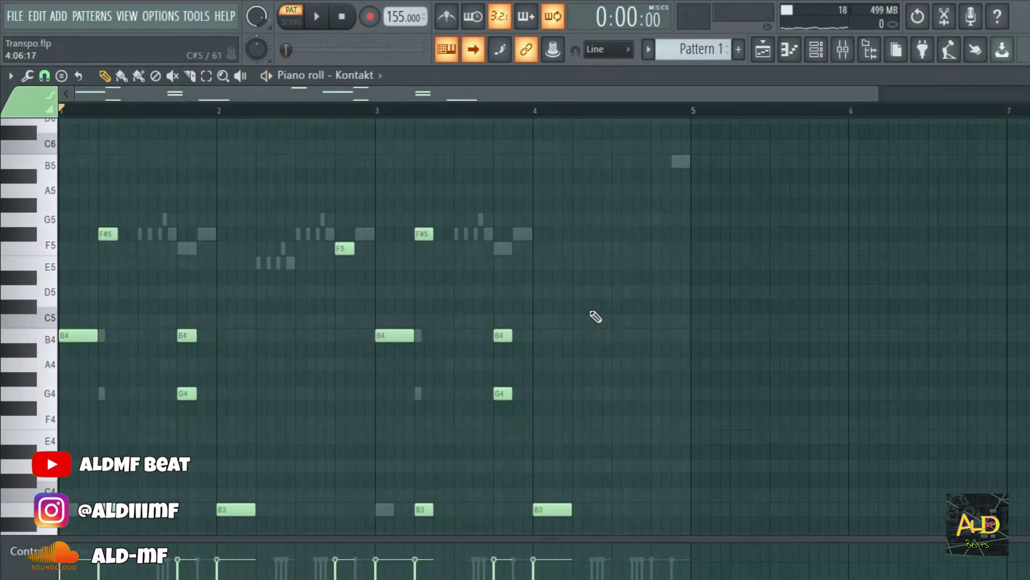
Step: Switch to Pattern 3, show its drum channels in the channel rack and play the pattern
key("F7")
left_click(582, 191)
left_click(491, 171)
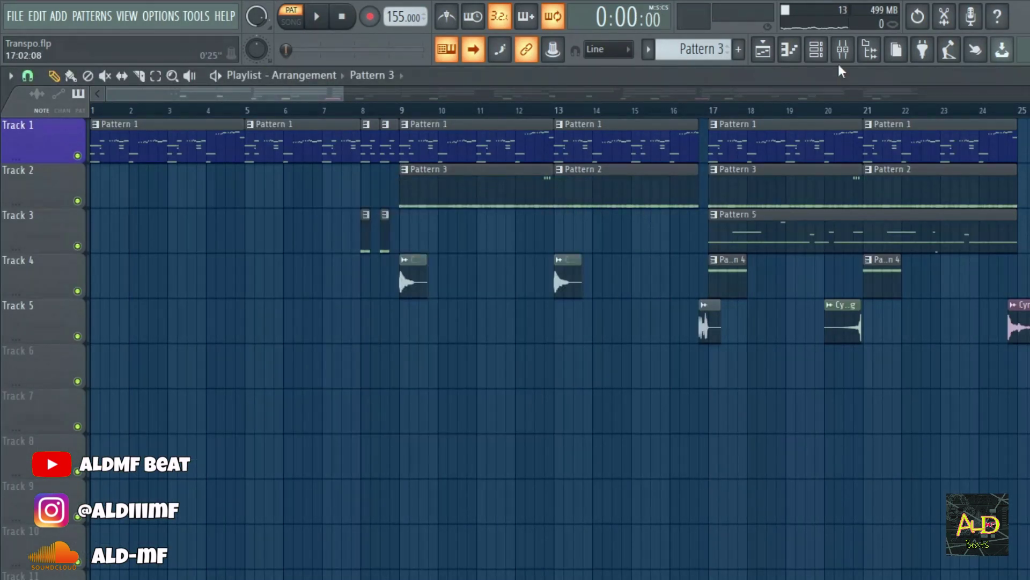
left_click(816, 50)
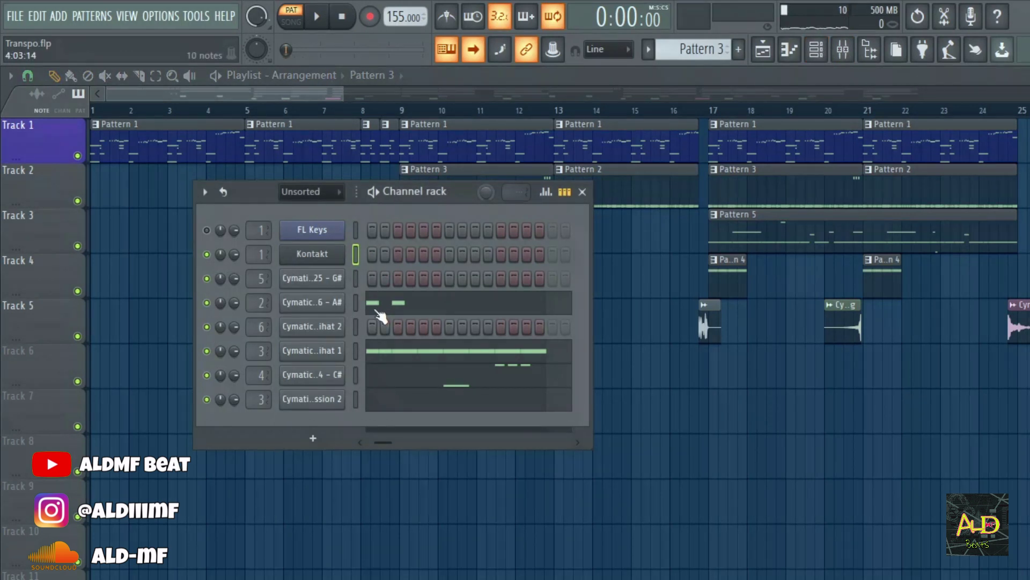
left_click_drag(390, 445, 336, 445)
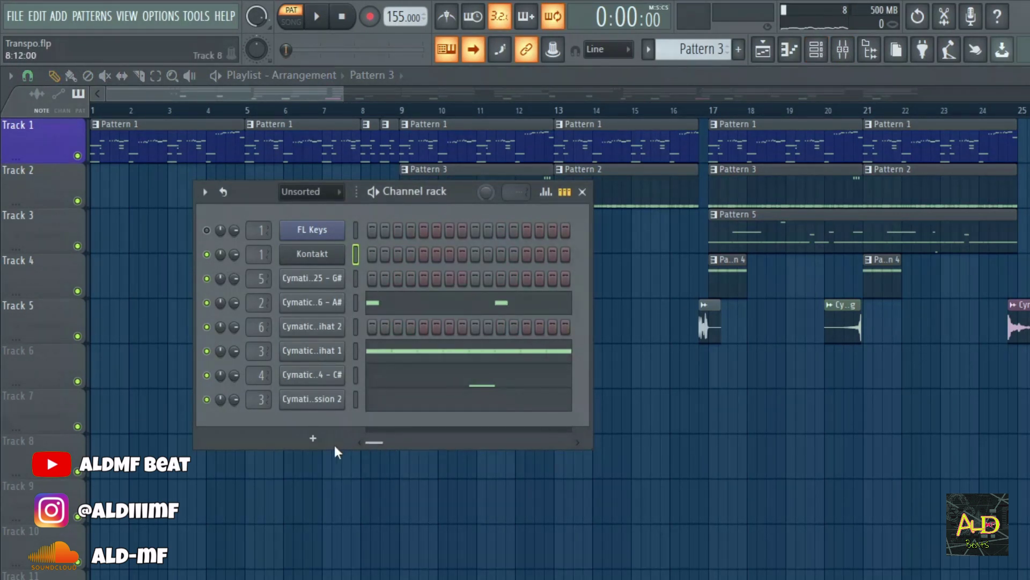
key("space")
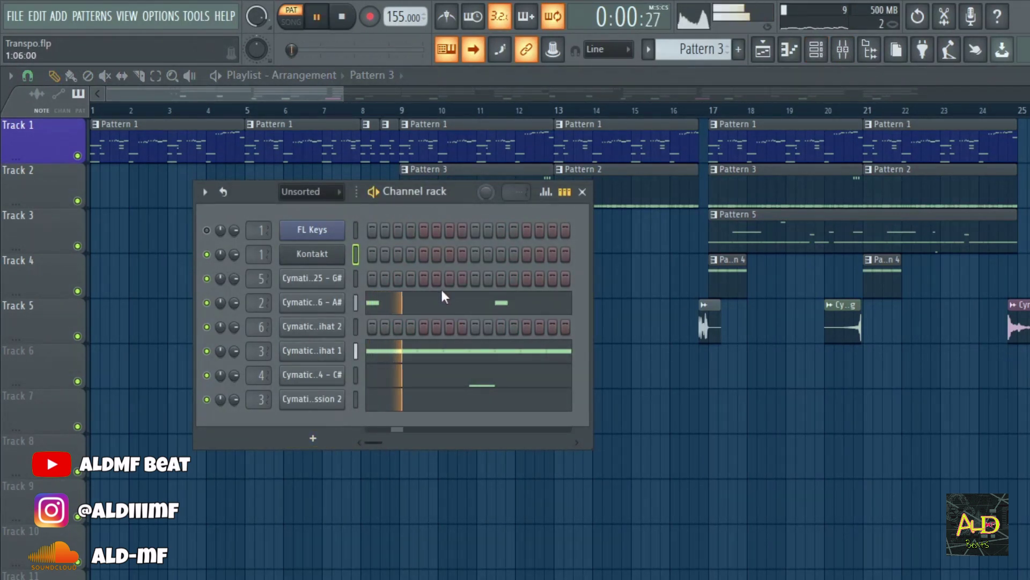
Step: Examine the Closed Hihat 1 notes of Pattern 3 in the piano roll during playback, and stop playback
left_click(449, 352)
scroll(638, 297, "up", 2)
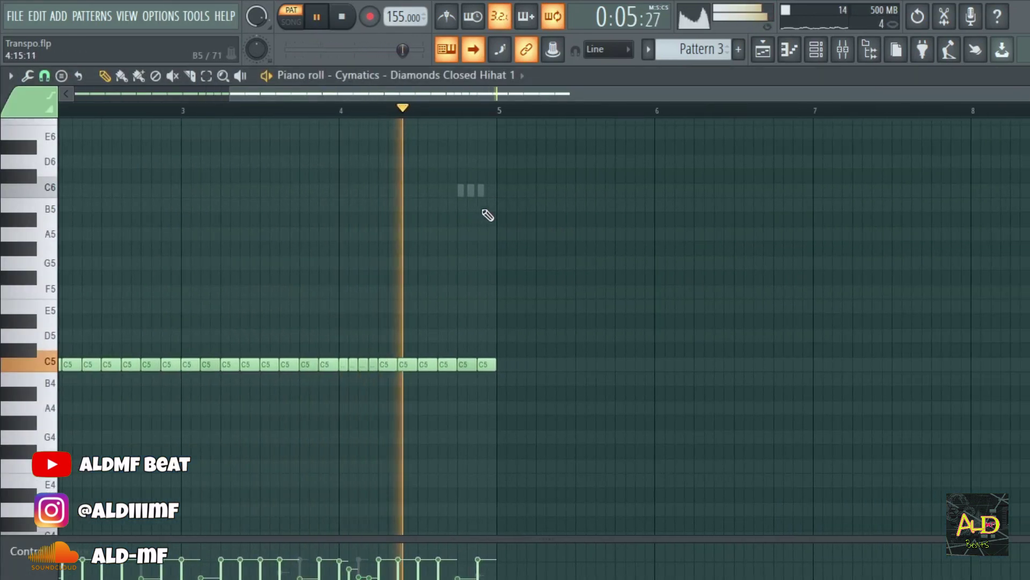
key("space")
key("F7")
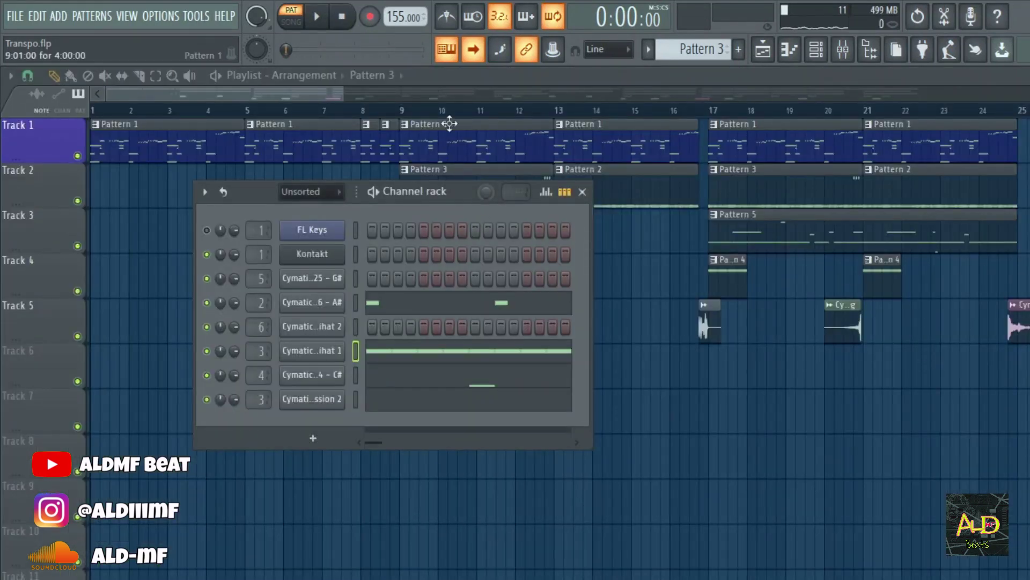
Step: Show the 808 notes of Pattern 5 in the piano roll and play the pattern
key("F6")
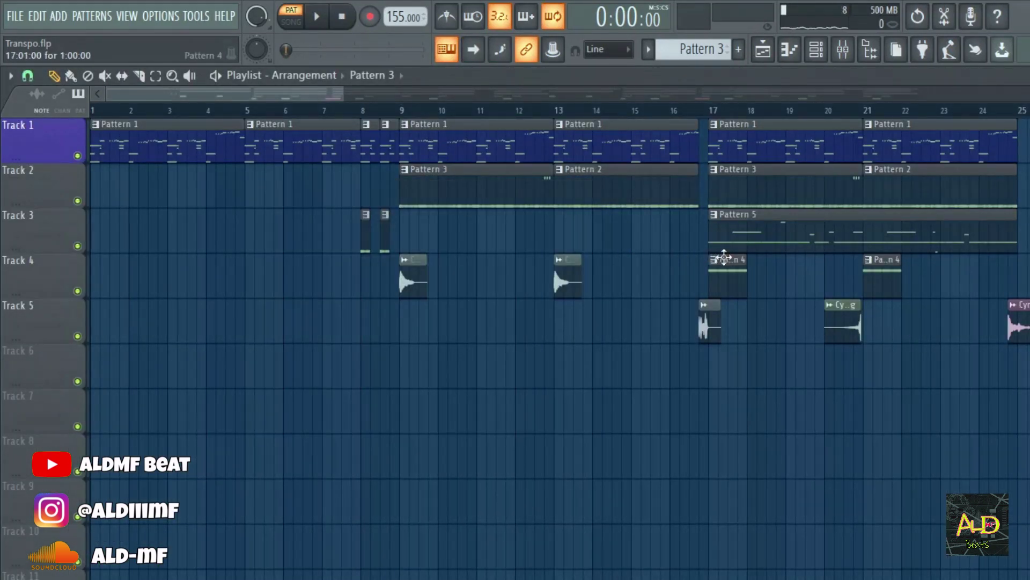
left_click(816, 48)
left_click(412, 278)
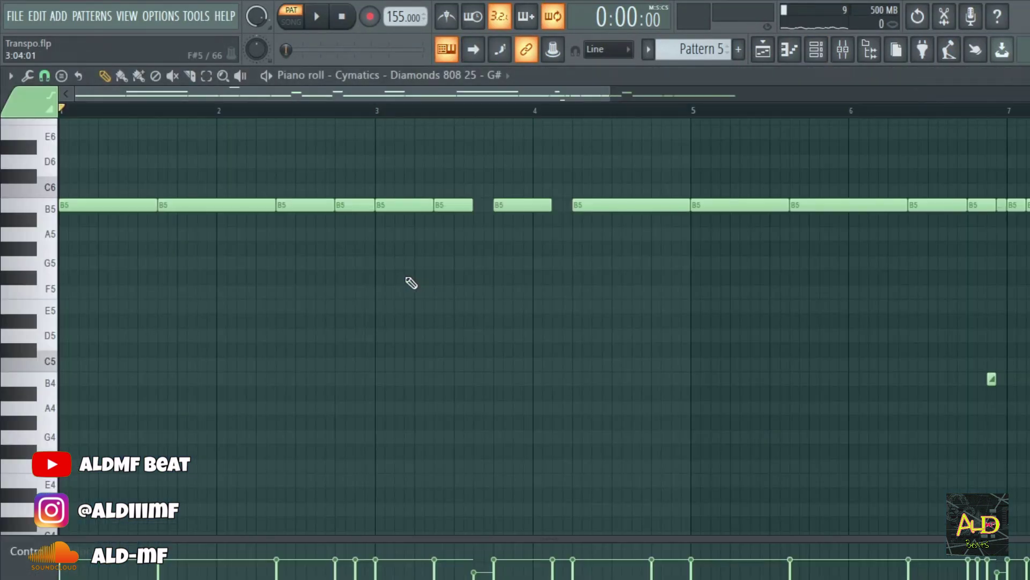
scroll(376, 290, "up", 3)
scroll(365, 292, "up", 4)
key("space")
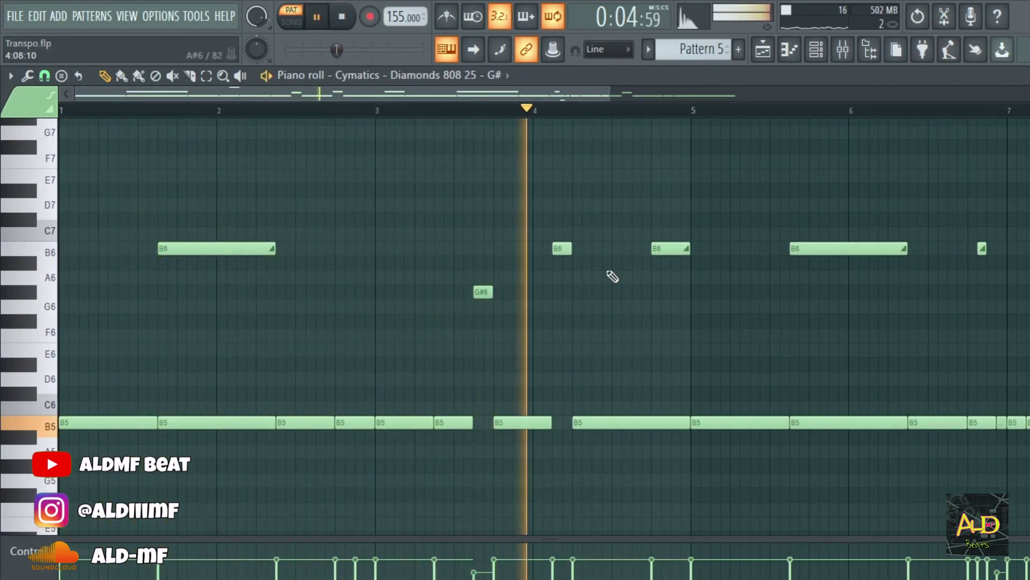
Step: Examine the remaining 808 notes of Pattern 5 up to bar 9, stop playback and return to the playlist
left_click_drag(559, 96, 847, 150)
scroll(905, 290, "up", 3)
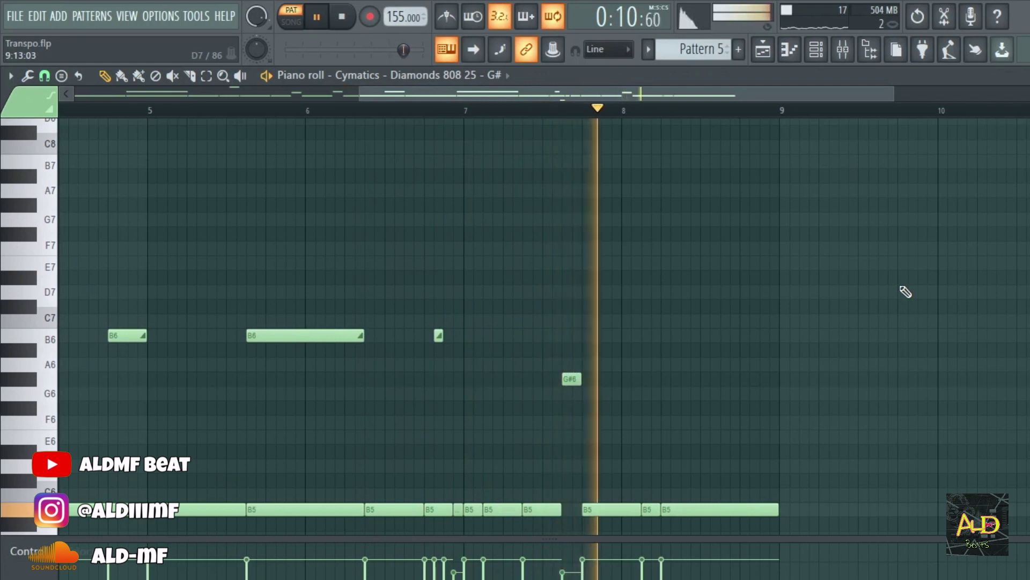
scroll(905, 291, "down", 1)
scroll(905, 292, "up", 3)
scroll(905, 292, "down", 5)
key("space")
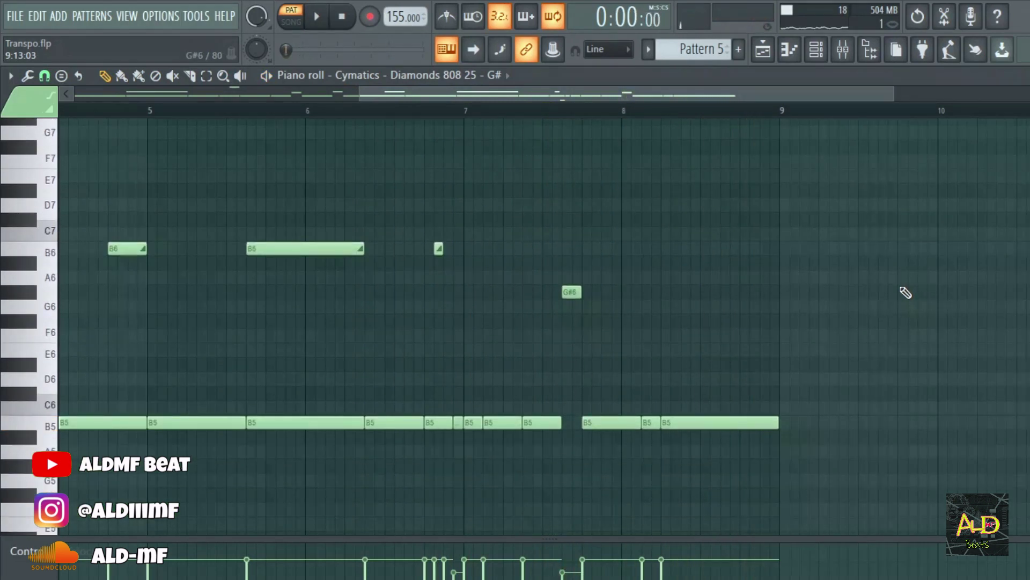
key("F5")
key("F6")
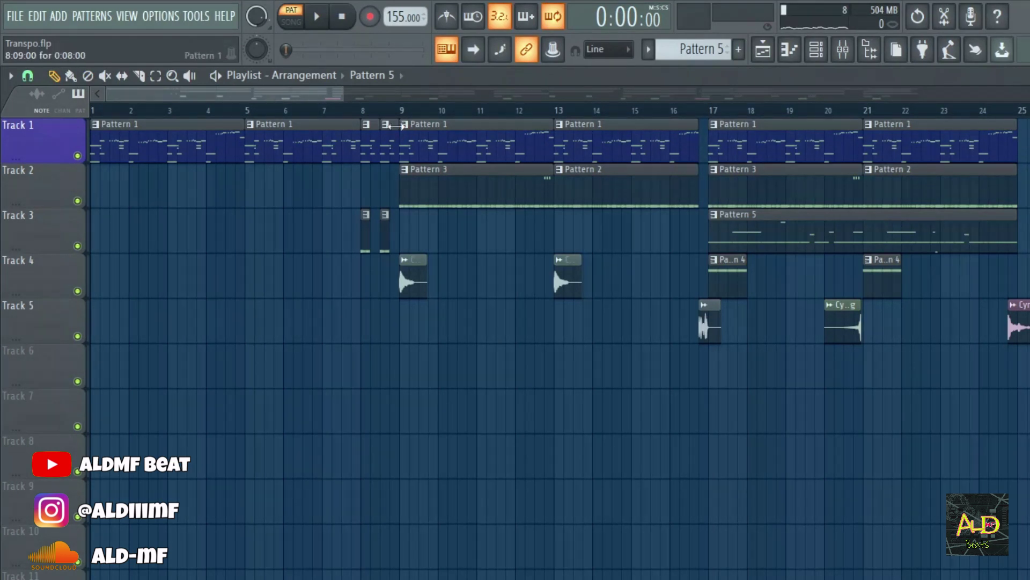
Step: Solo Track 4 and play its audio clips at bars 9 and 13 in the song arrangement
right_click(78, 293)
left_click(402, 110)
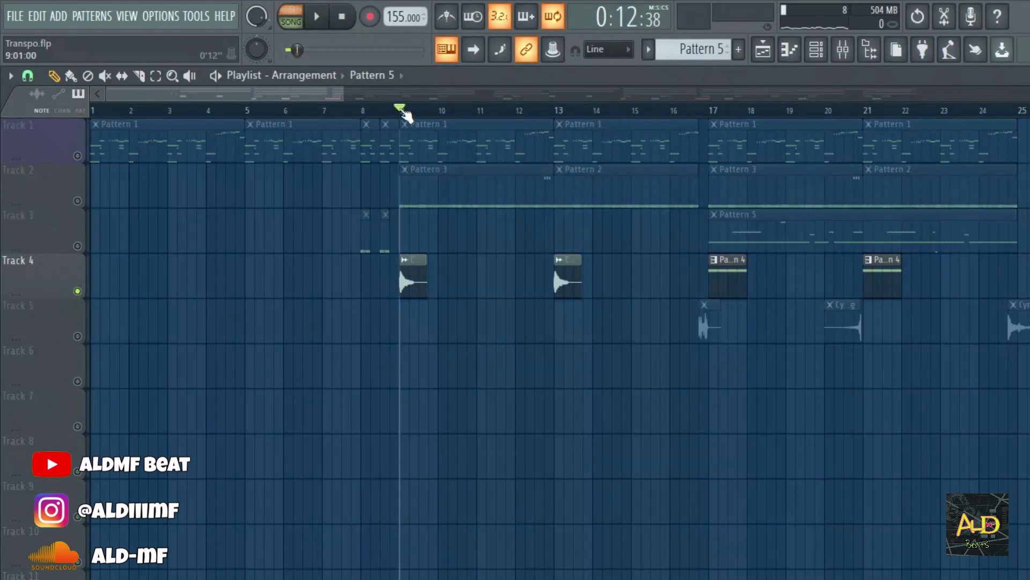
left_click(555, 110)
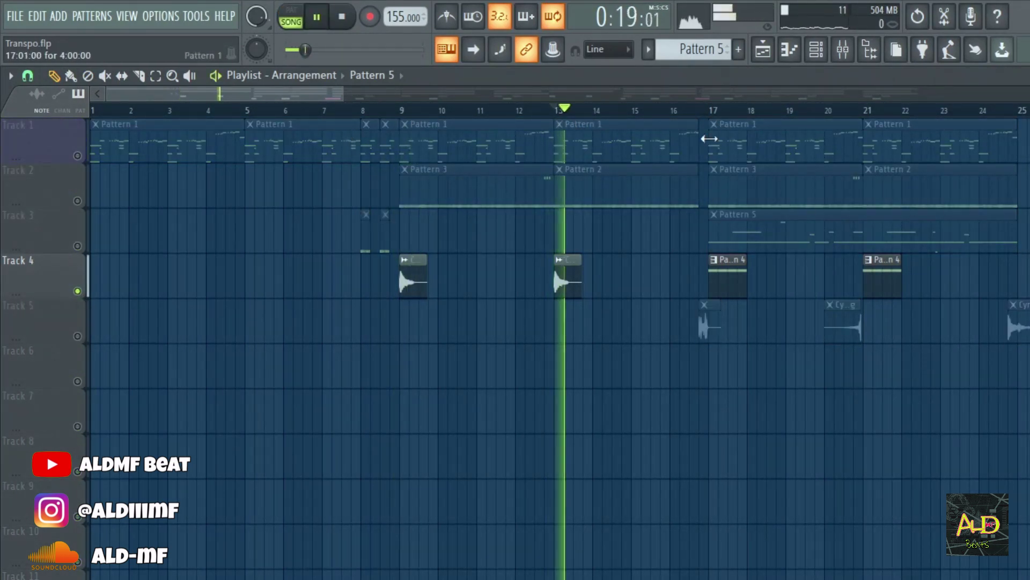
Step: Unmute Track 5 alongside Track 4 and play the effect clip just before bar 17
left_click(78, 337)
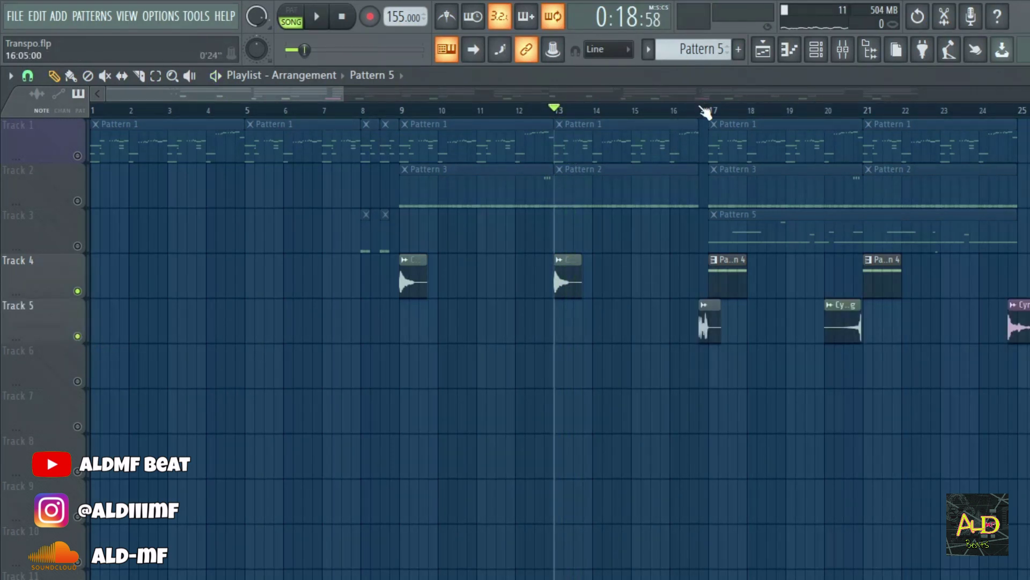
left_click(707, 111)
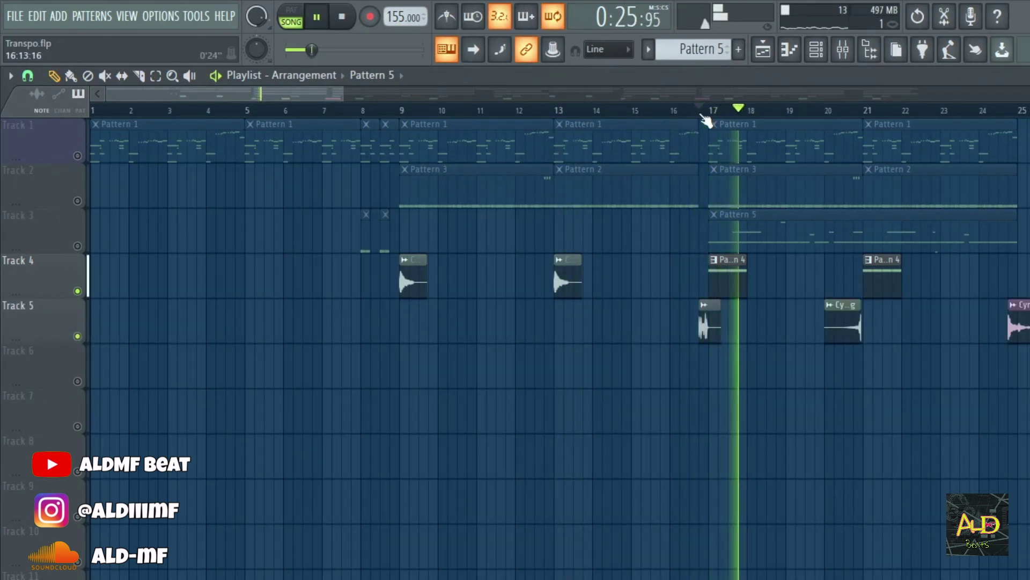
key("space")
Step: Play the Track 5 effect clips just before bar 25 and at bar 28
left_click_drag(317, 102, 399, 105)
scroll(585, 117, "right", 2)
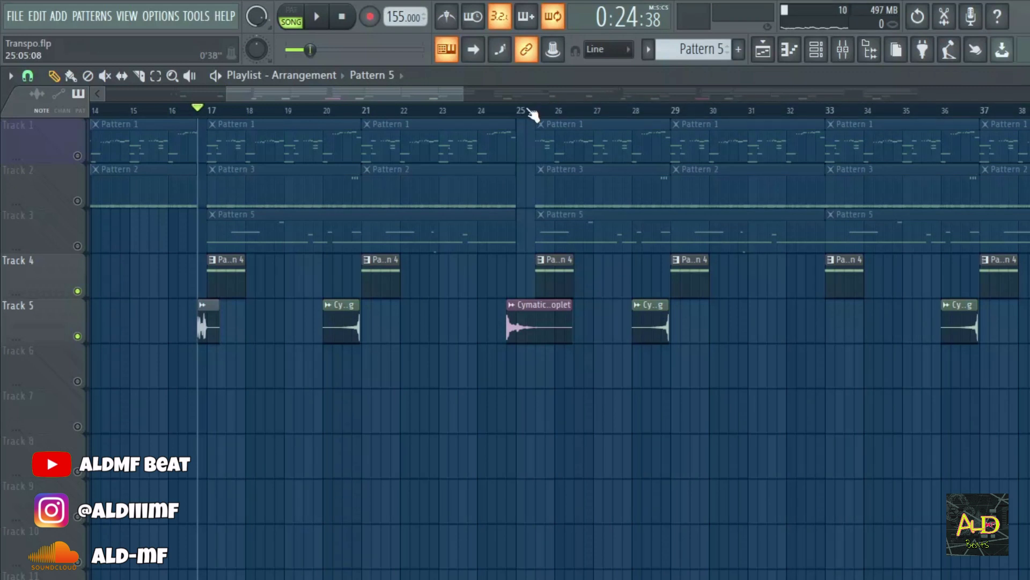
left_click(511, 111)
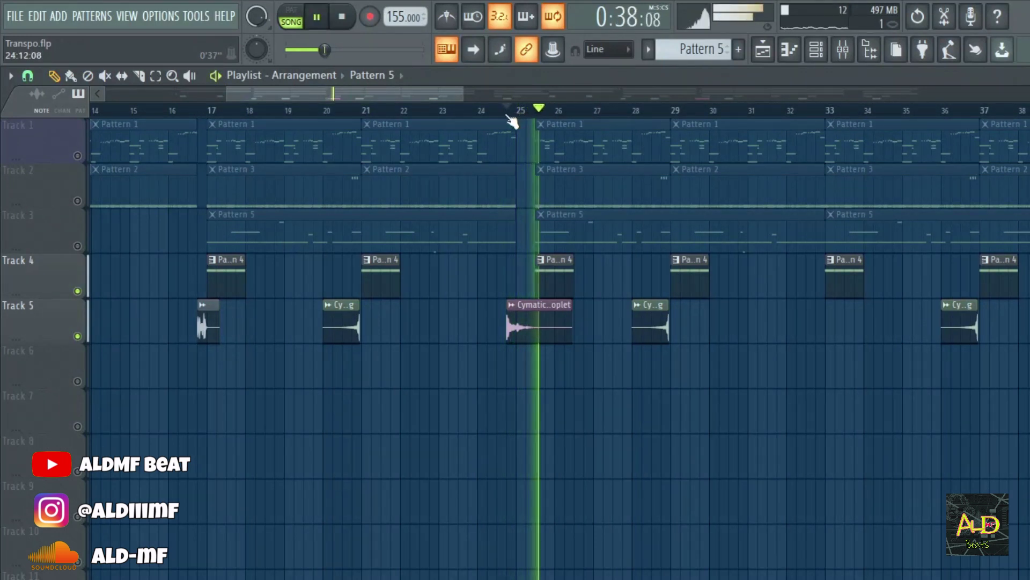
key("space")
left_click(636, 111)
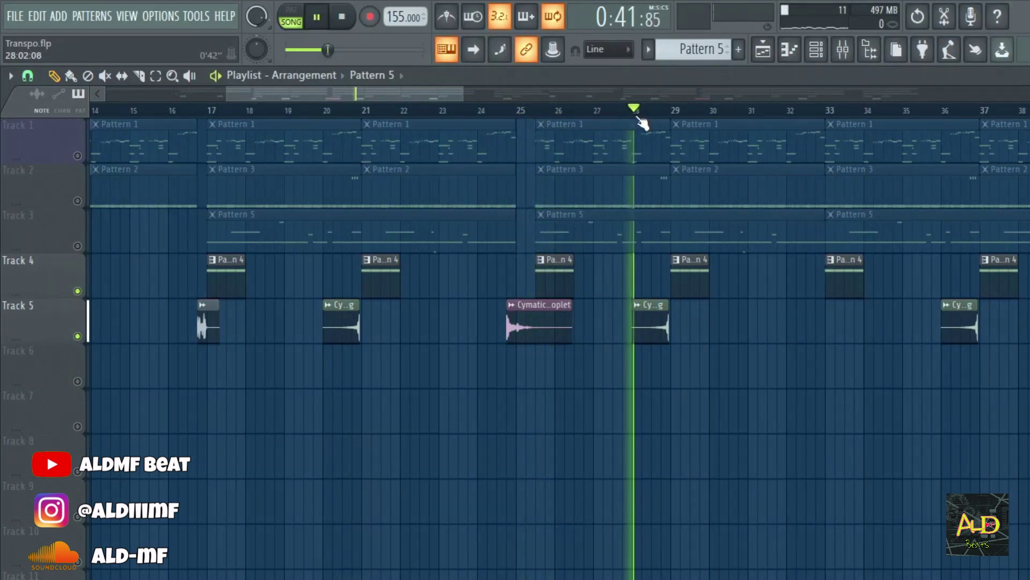
key("space")
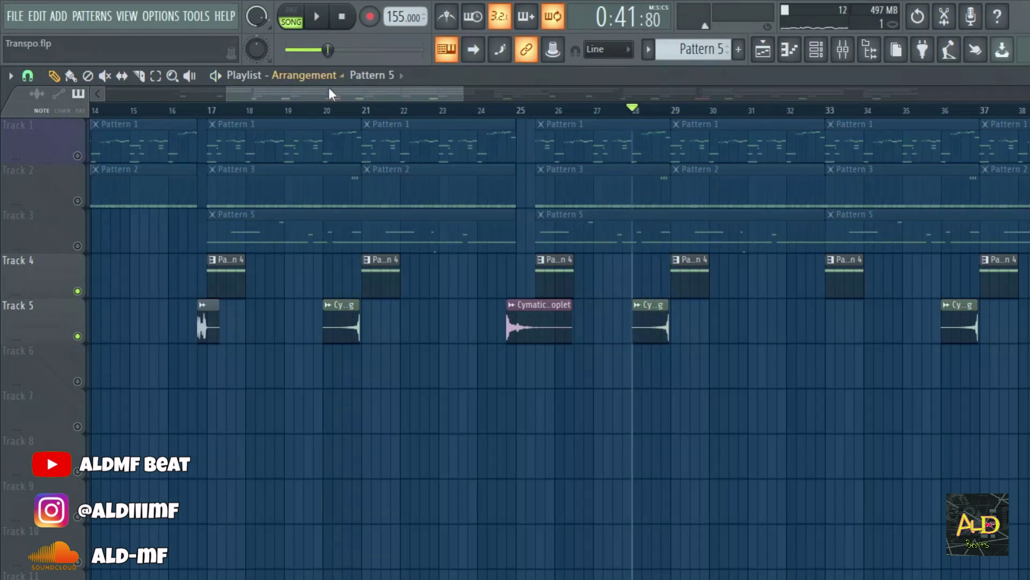
Step: Solo Track 1 and release the solo so that all playlist tracks are unmuted
left_click_drag(328, 88, 122, 120)
right_click(80, 156)
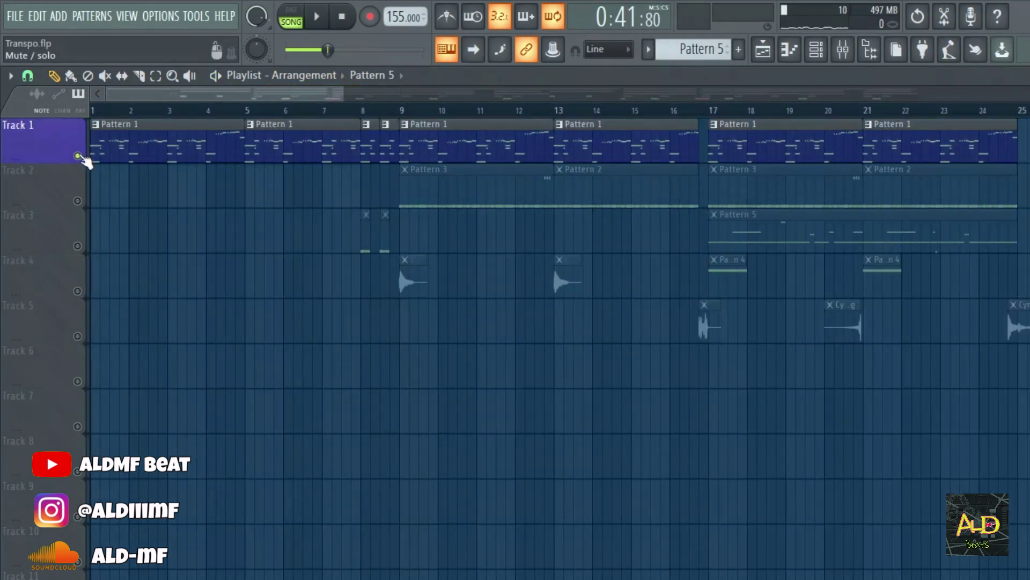
right_click(80, 155)
Step: Mute Track 1 and play the arrangement from bar 8 to hear the drums without the melody
scroll(324, 98, "right", 2)
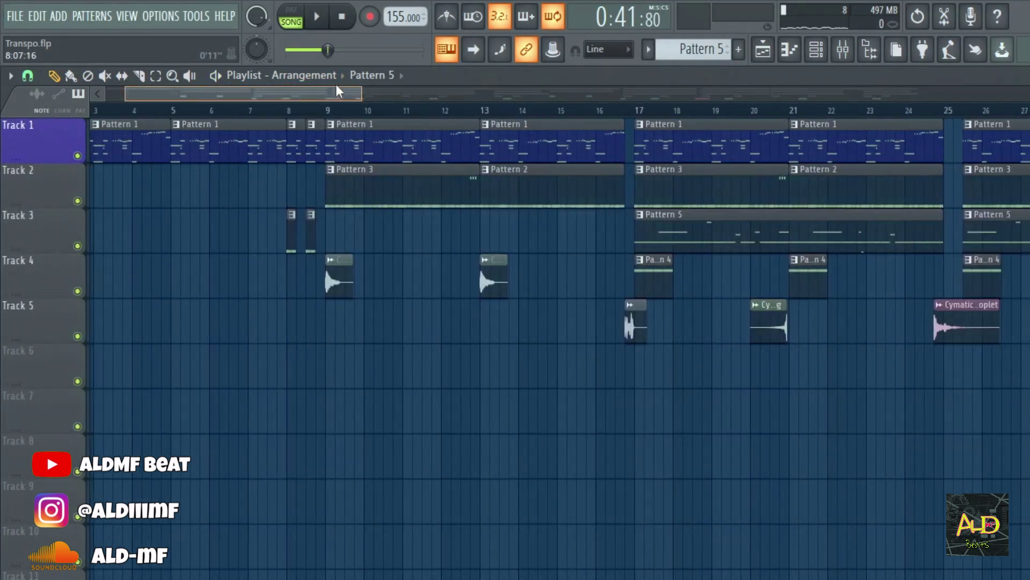
left_click(77, 155)
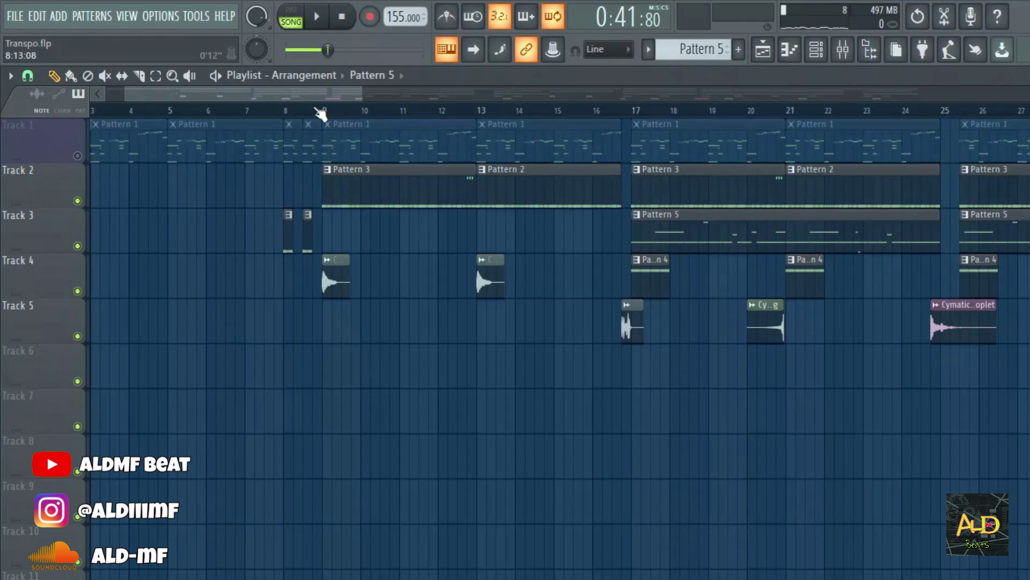
left_click(285, 115)
key("space")
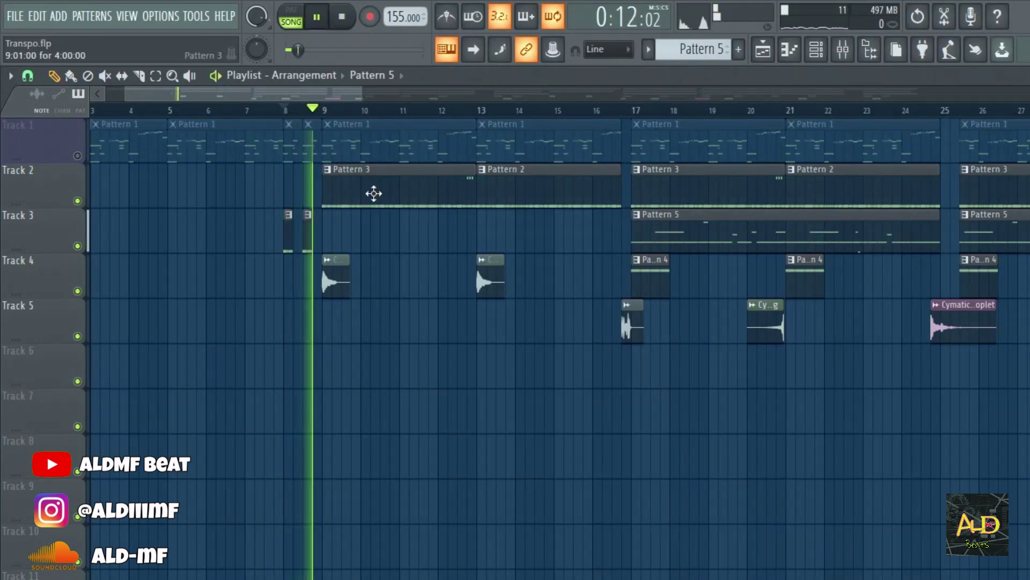